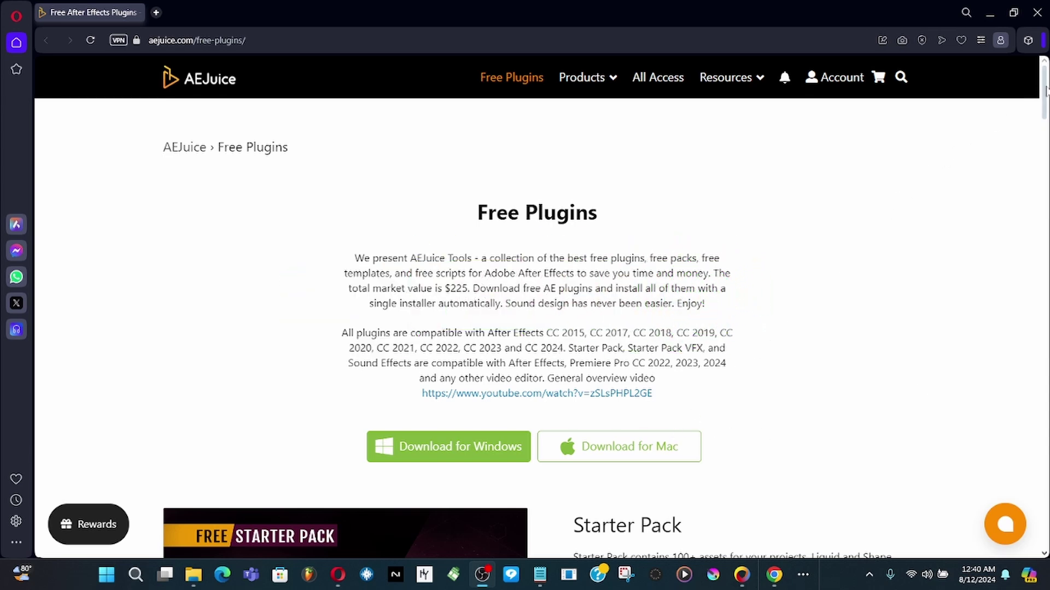
- Look through the AEJuice Free Plugins page, including Starter Pack, Export GIF and Voiceover AI
drag(1046, 90, 1037, 129)
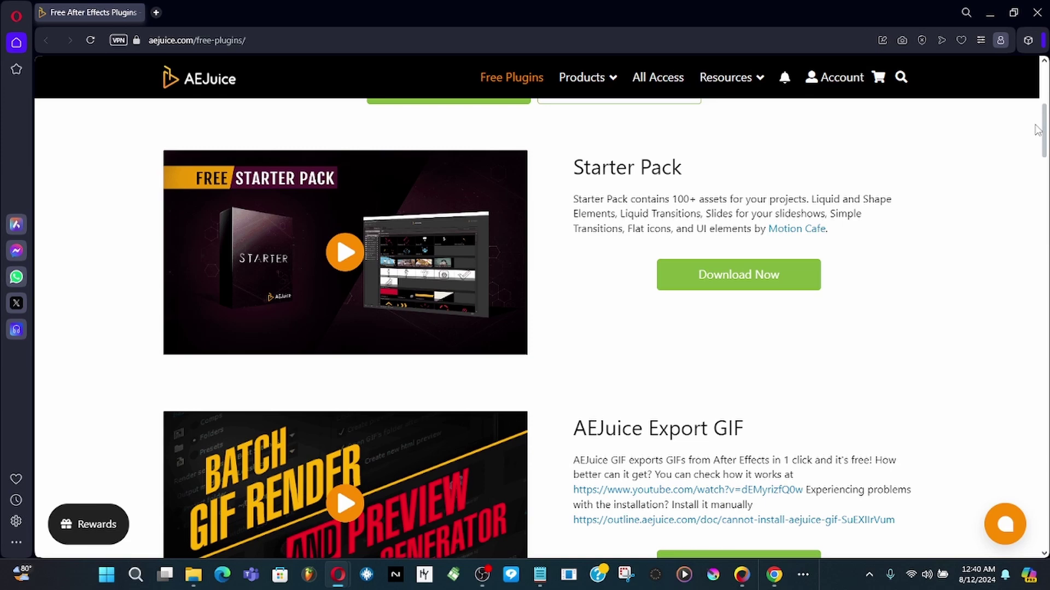
drag(1037, 129, 1004, 201)
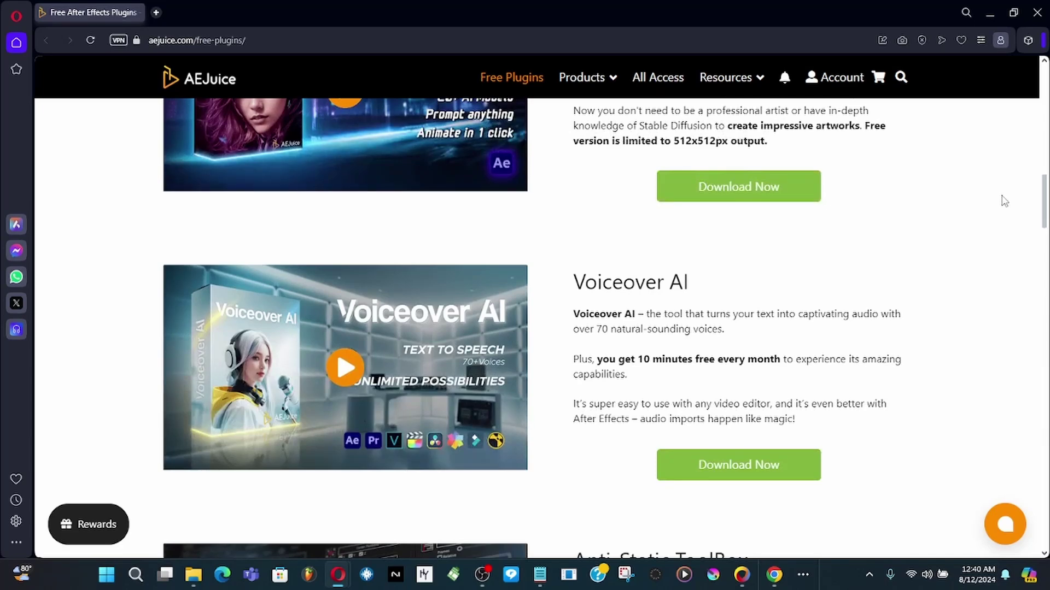
drag(1004, 202, 1011, 109)
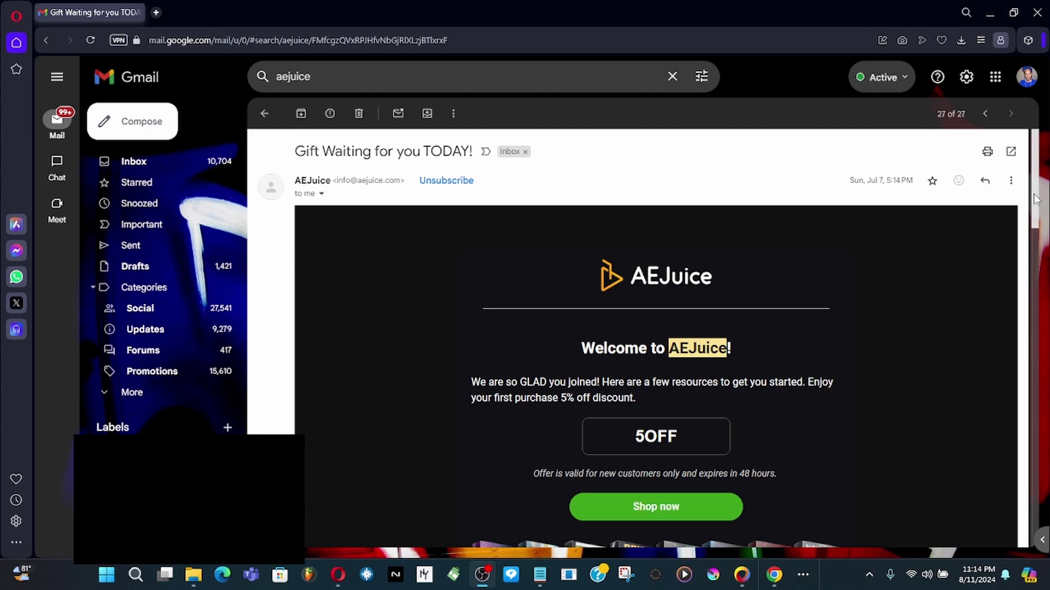
- Download the Windows installer for the free packs from the AEJuice welcome email
drag(1034, 193, 1010, 361)
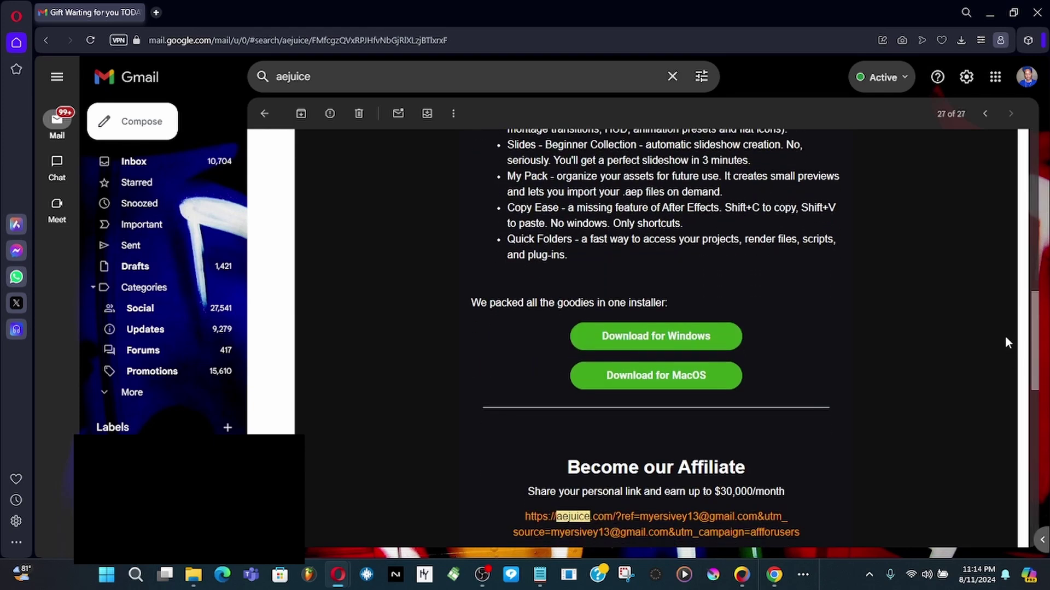
scroll(1031, 342, up, 1)
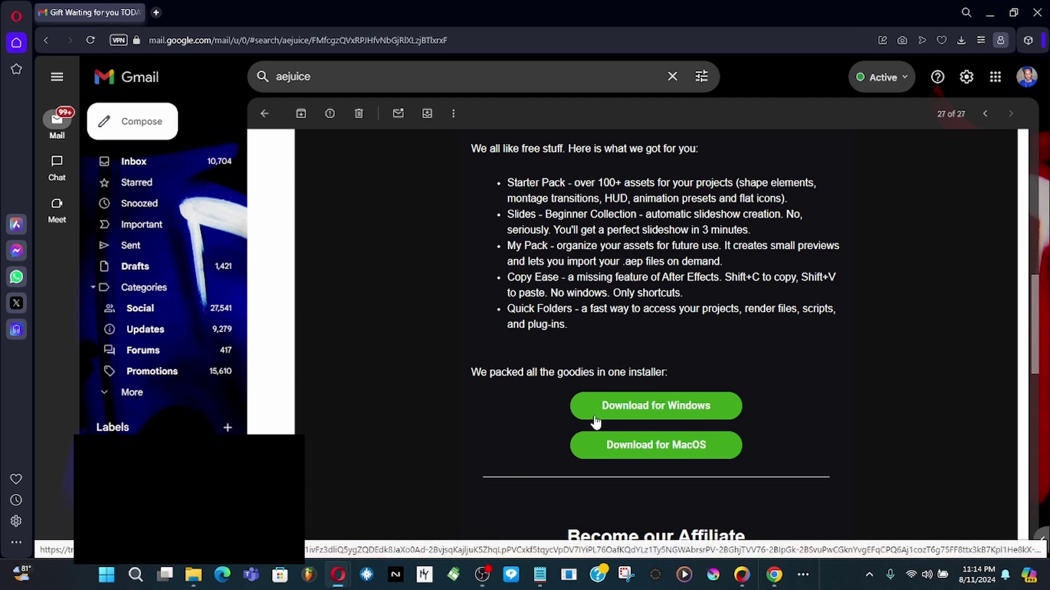
click(660, 417)
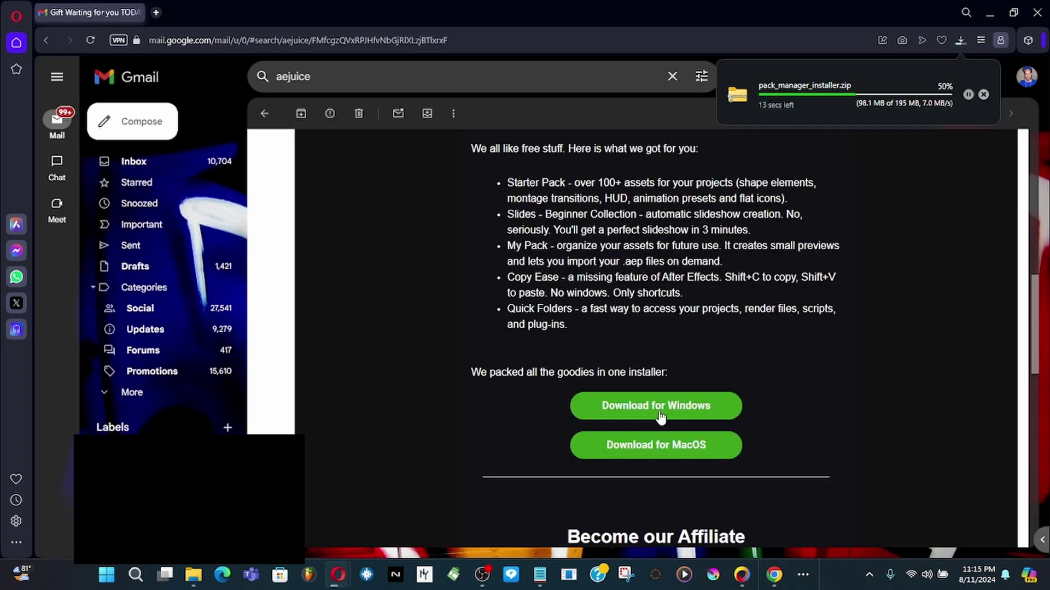
click(983, 94)
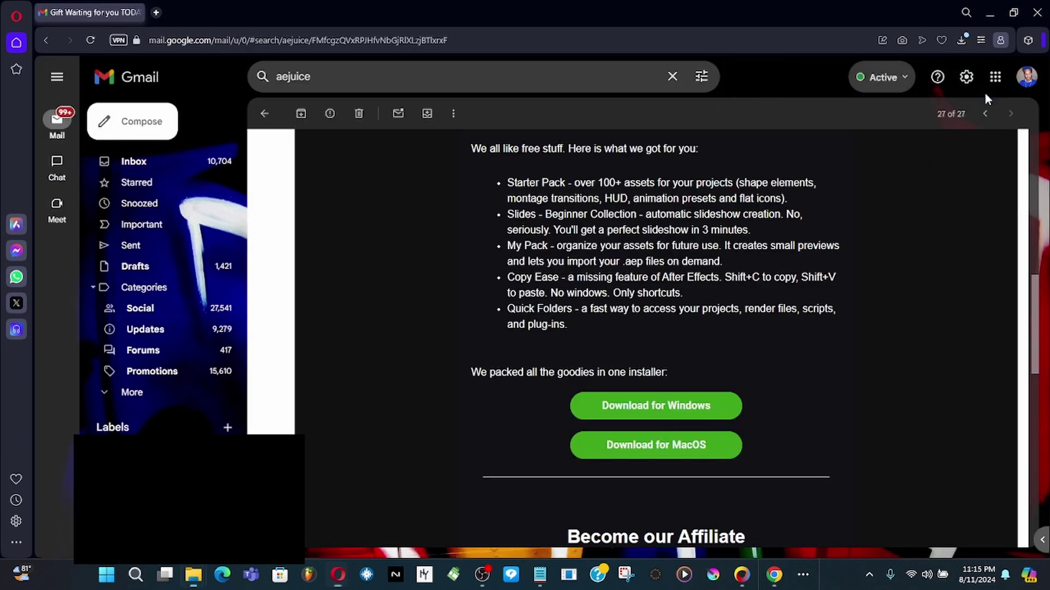
- Extract the downloaded pack_manager_installer.zip in Downloads and maximize the window of the extracted folder
right_click(350, 244)
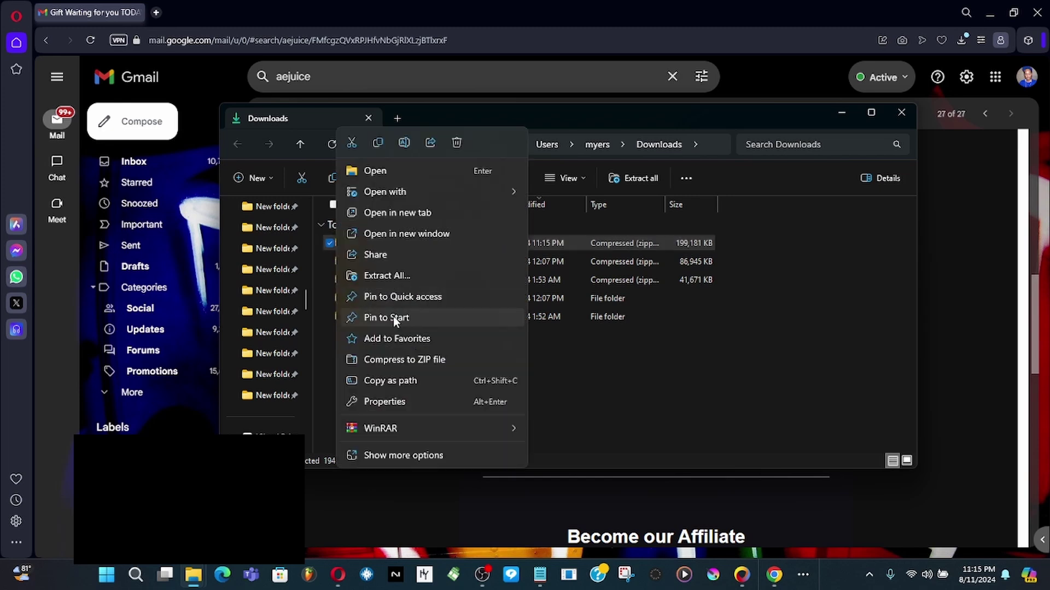
click(387, 276)
click(638, 412)
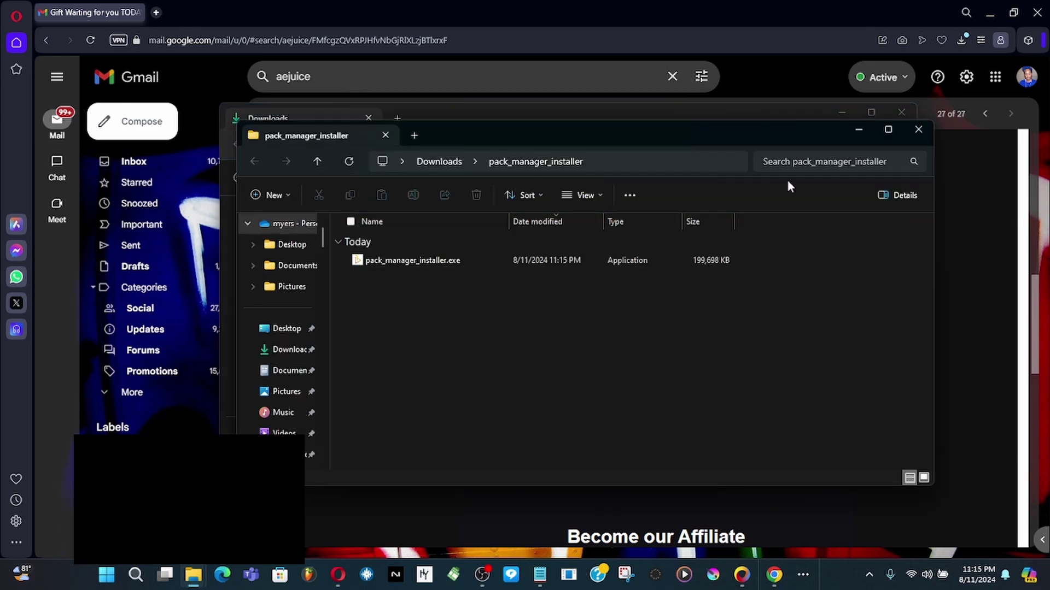
click(888, 129)
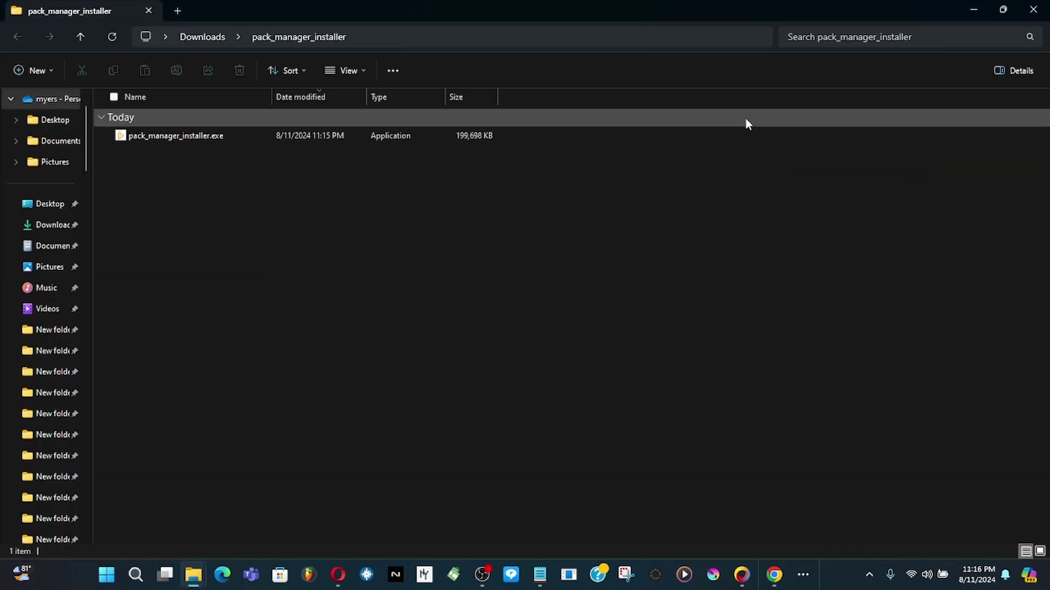
- Run pack_manager_installer.exe, accept the license agreement and install with Pack Manager 4 Standalone selected
double_click(189, 136)
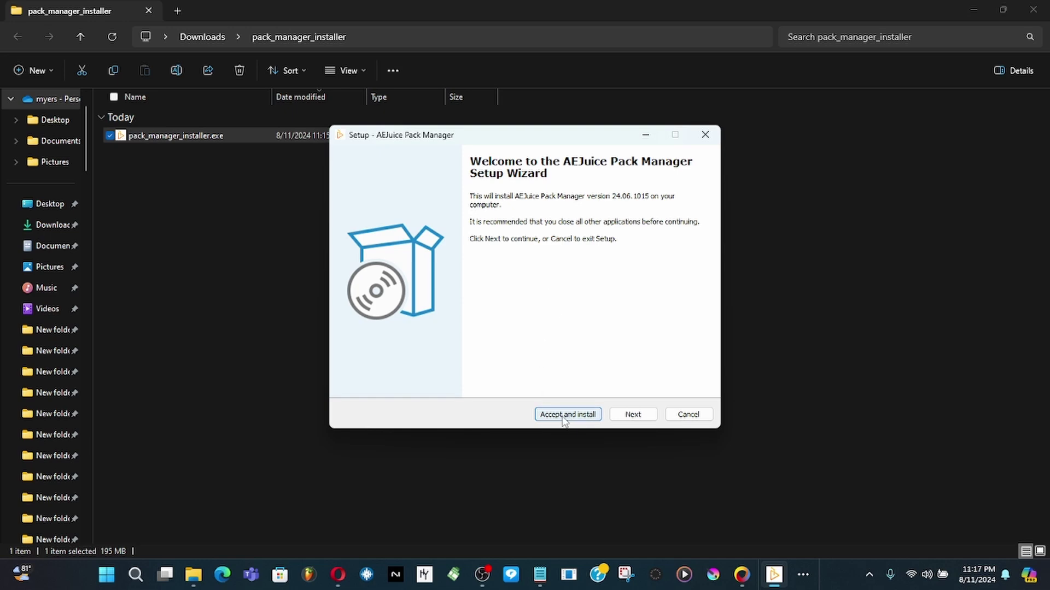
click(633, 414)
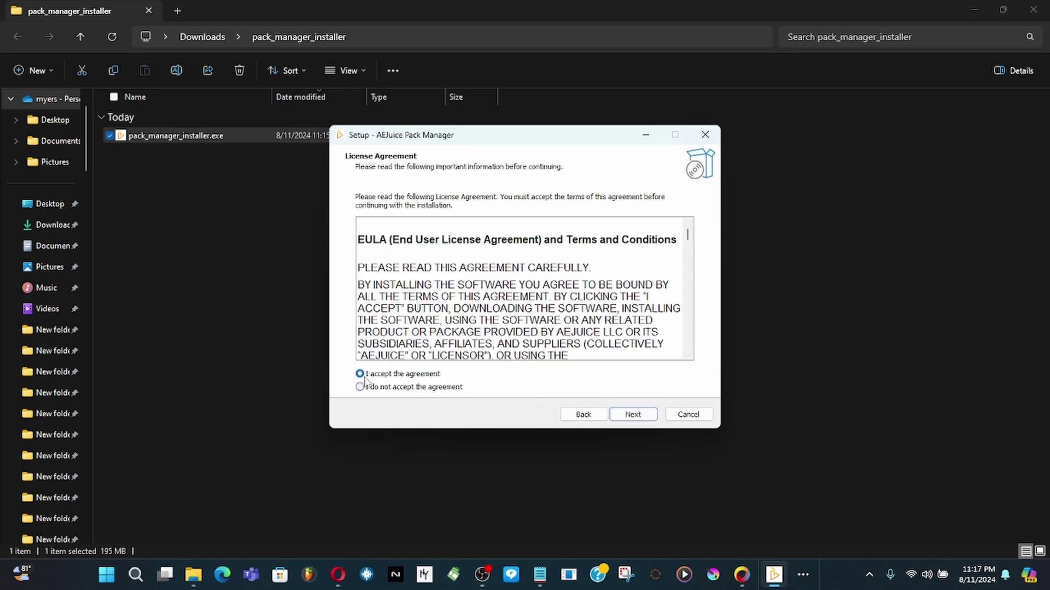
click(631, 416)
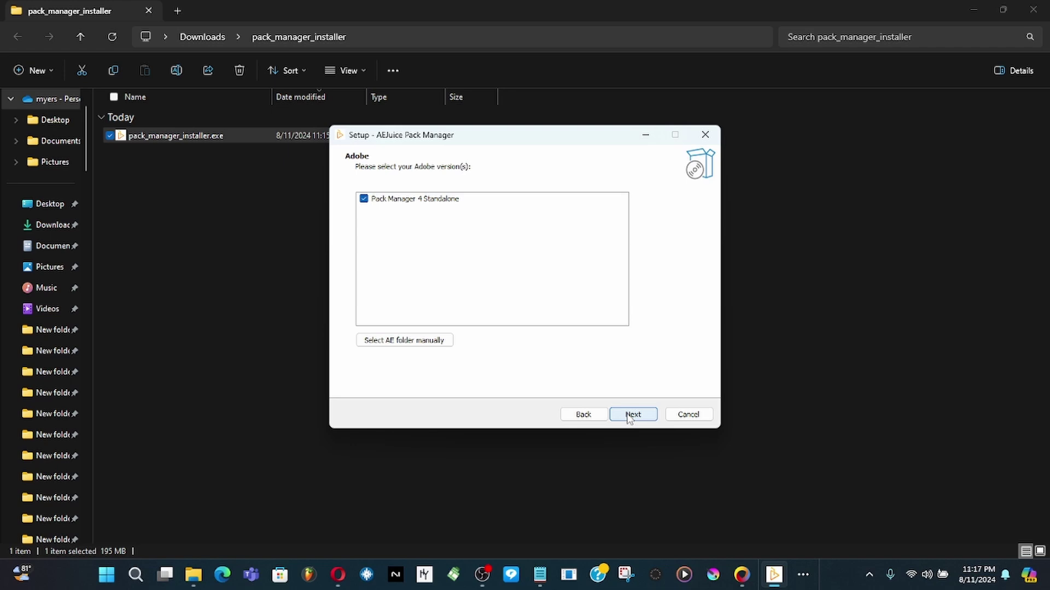
click(632, 415)
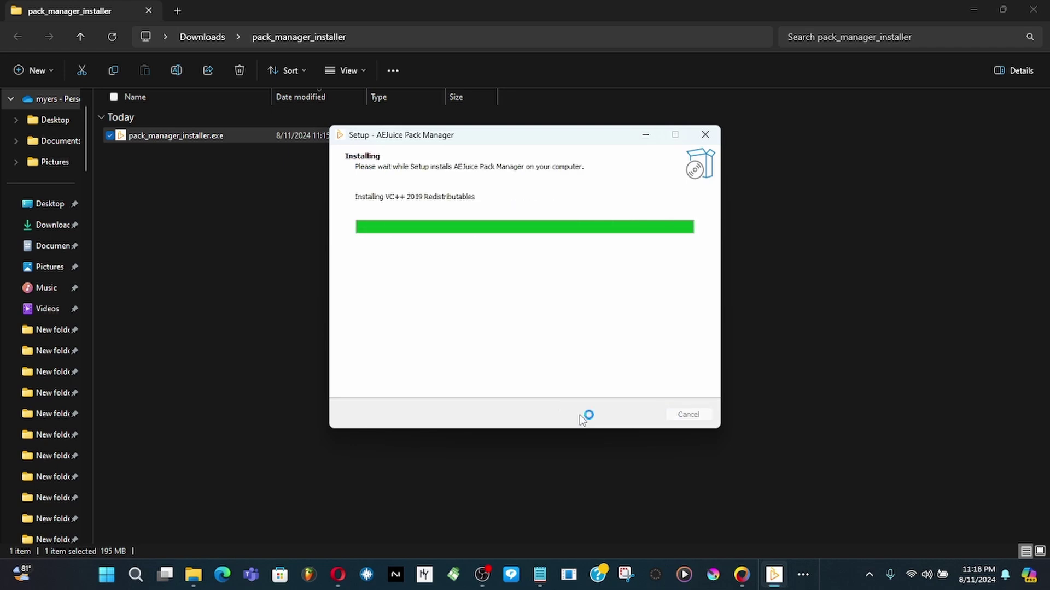
- Show the desktop and launch the newly installed AEJuice Pack Manager Standalone
key(super+d)
click(106, 574)
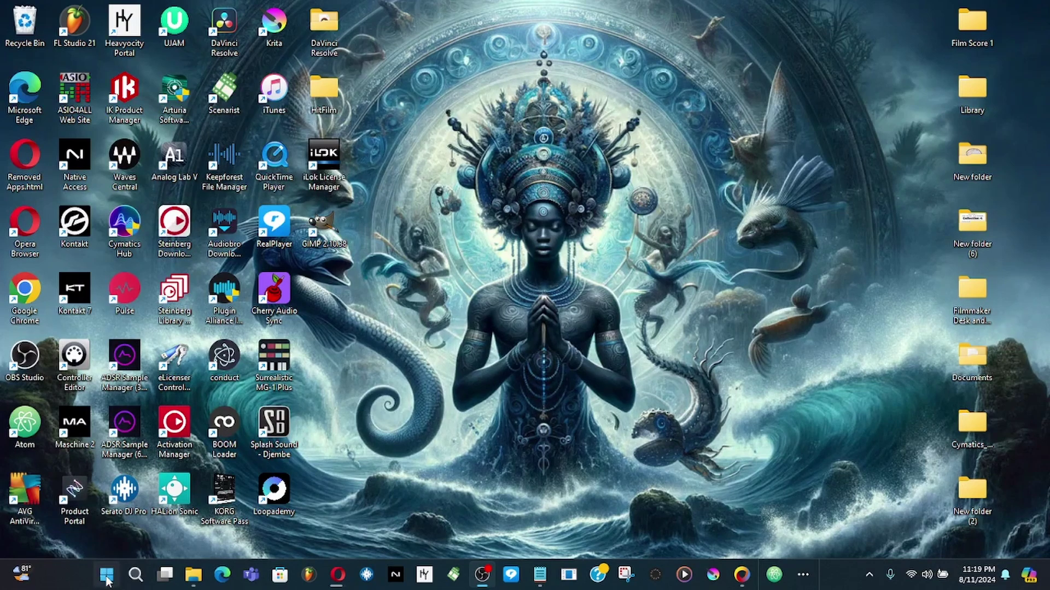
click(107, 574)
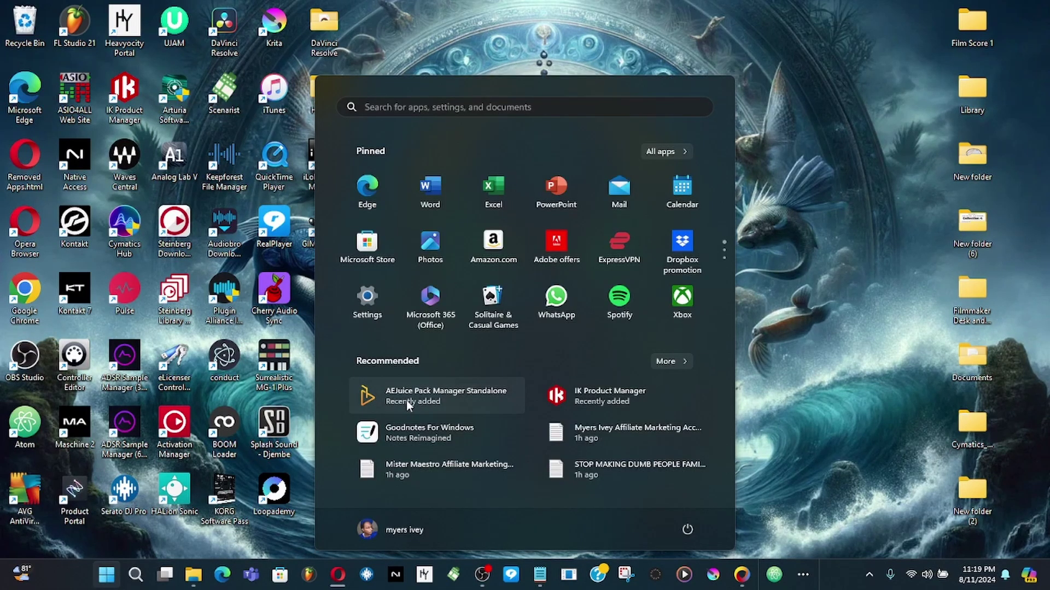
click(406, 400)
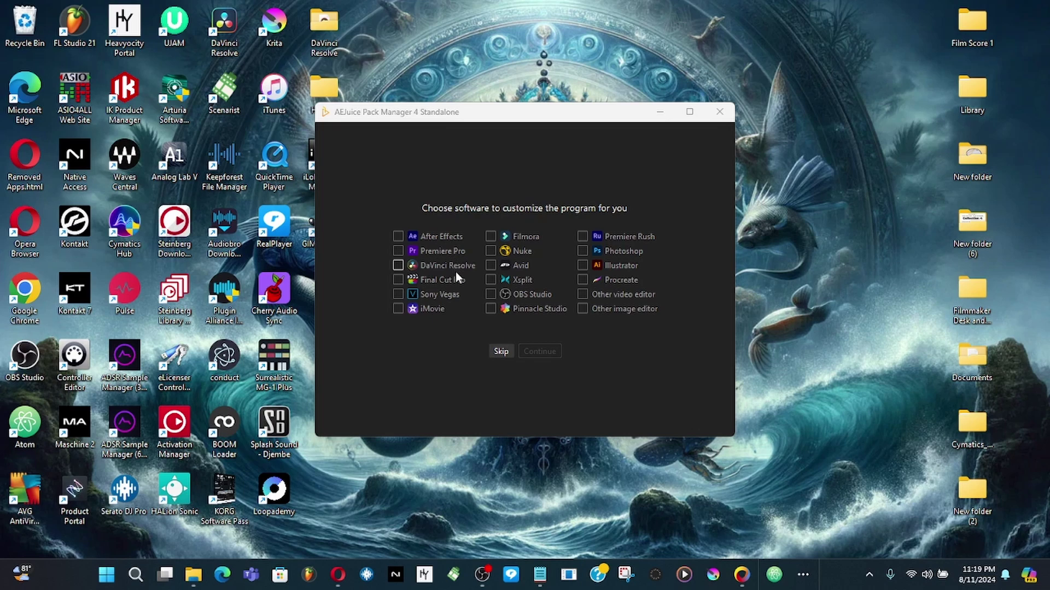
click(399, 265)
click(400, 265)
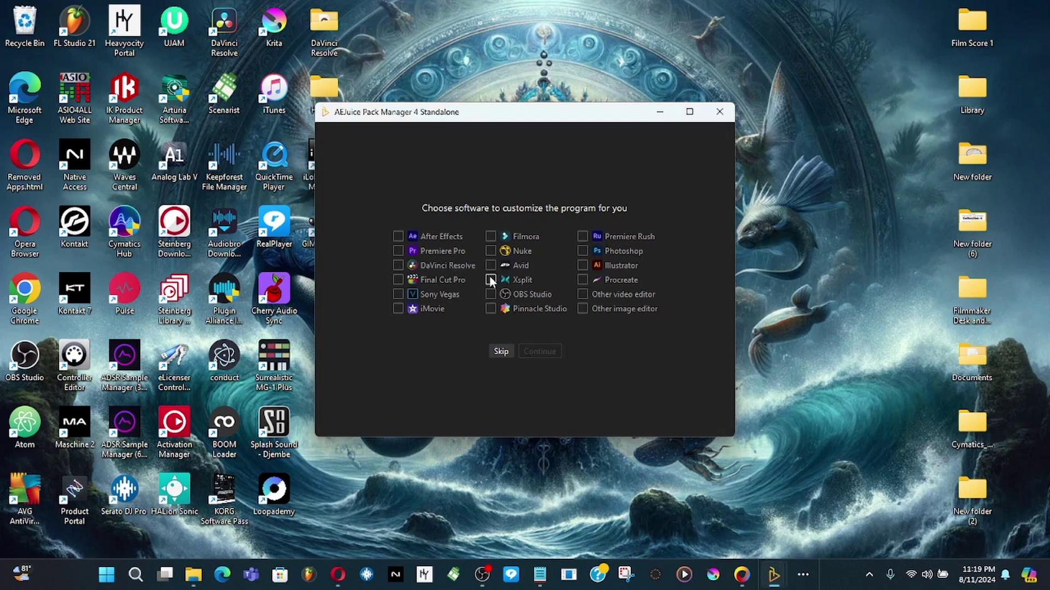
click(486, 293)
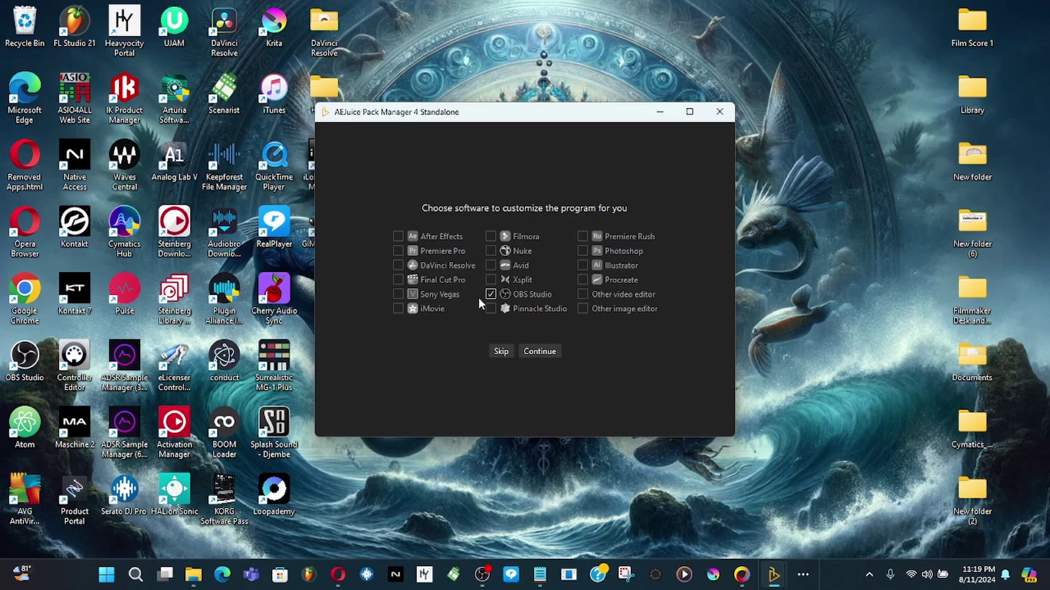
click(490, 294)
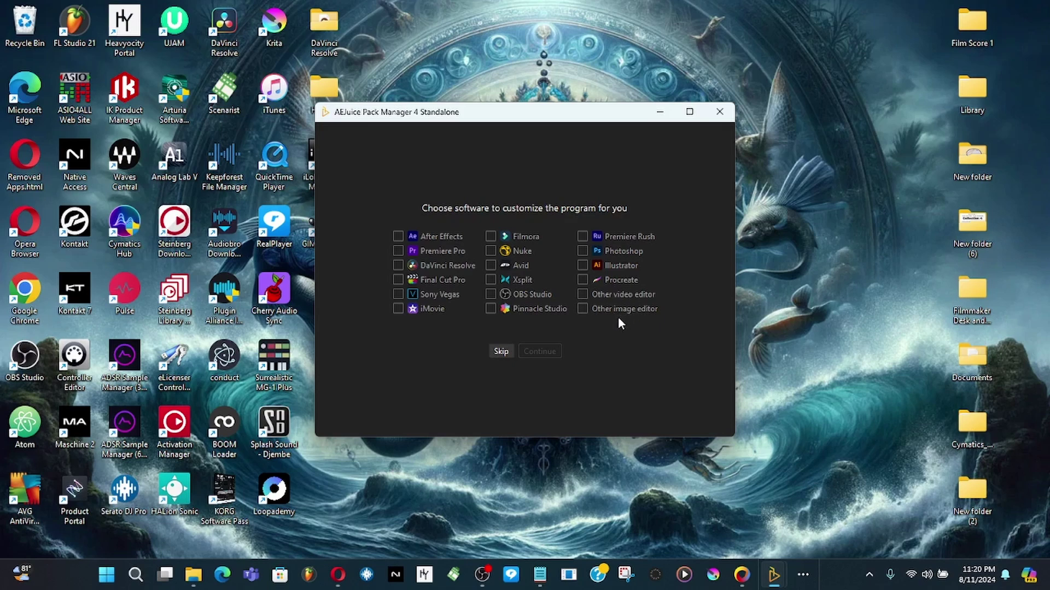
- Skip the software customization, dismiss the Starter Pack introduction and maximize the Pack Manager window
click(498, 355)
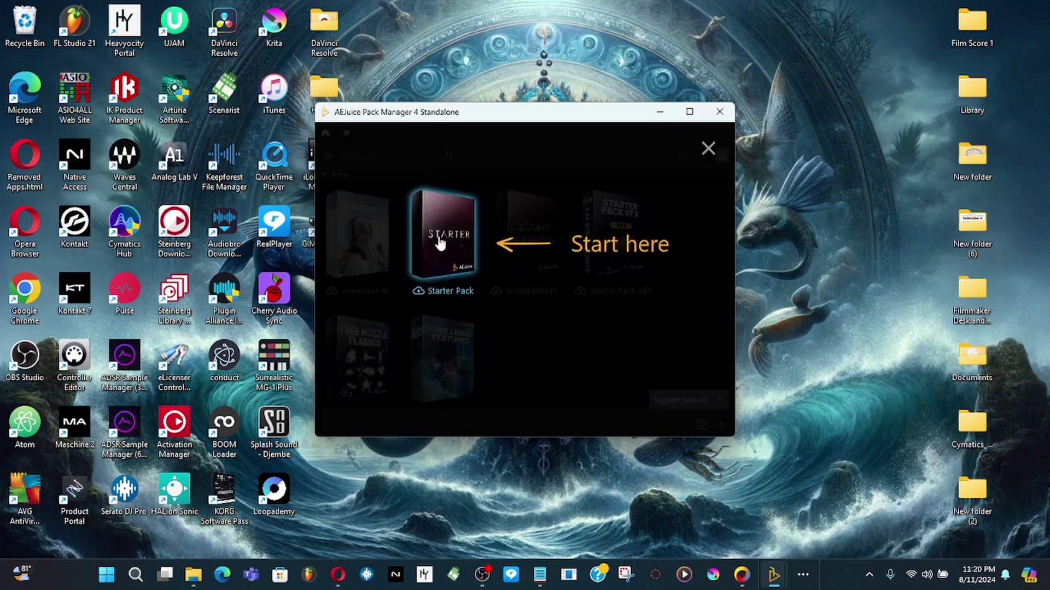
click(708, 148)
click(690, 112)
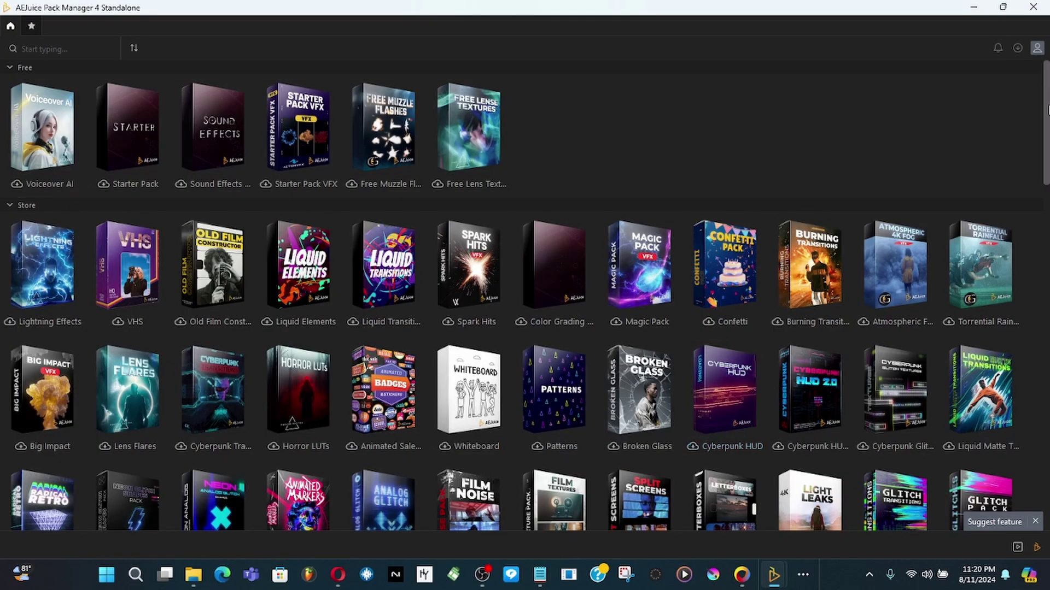
- Browse the Free and Store packs in the library and open the free Voiceover AI pack
scroll(1044, 81, down, 2)
scroll(1044, 81, up, 2)
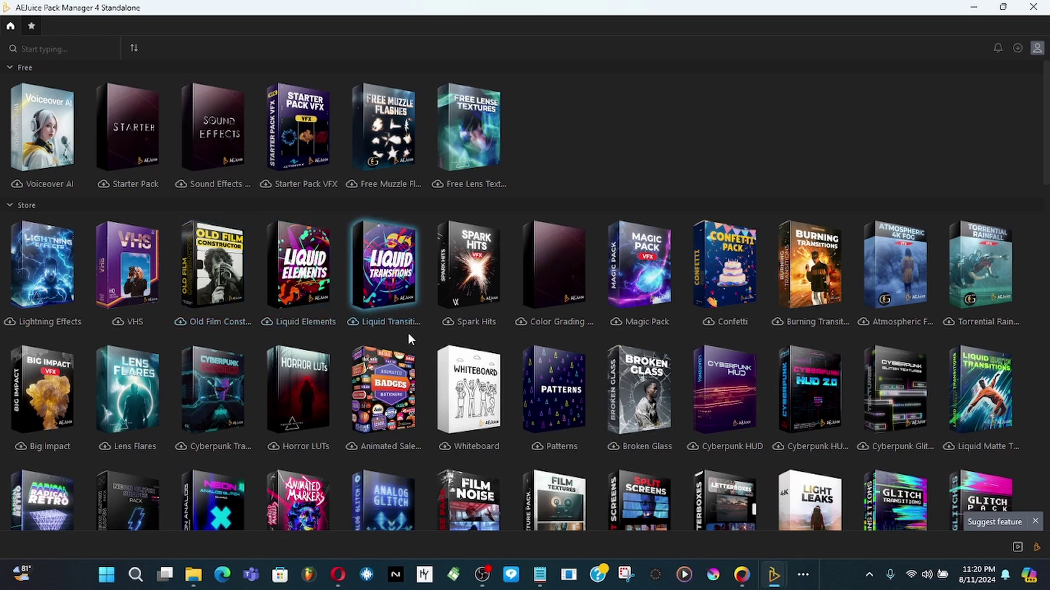
mouse_move(482, 173)
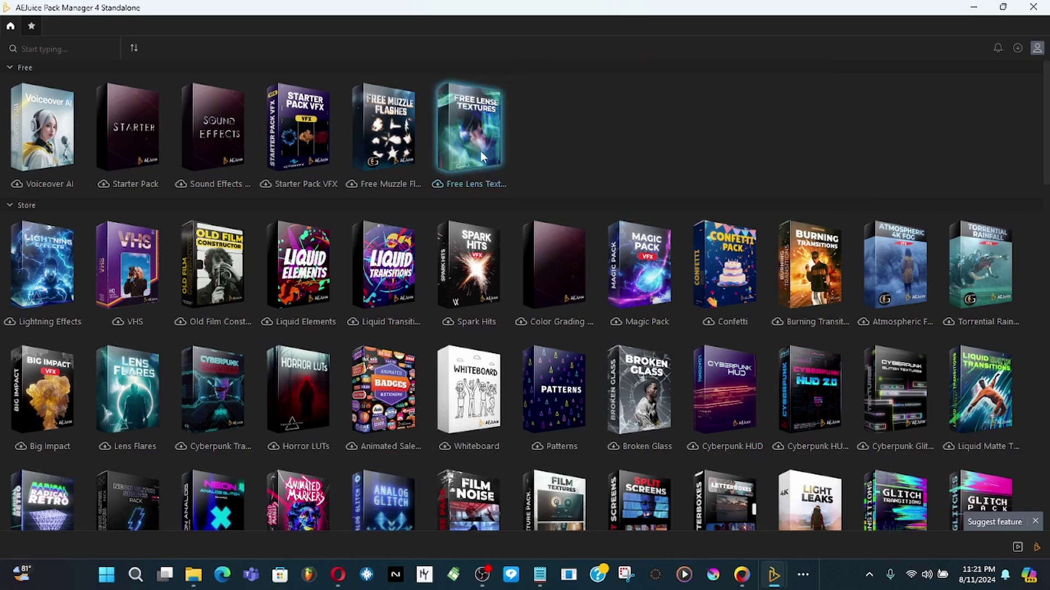
mouse_move(480, 156)
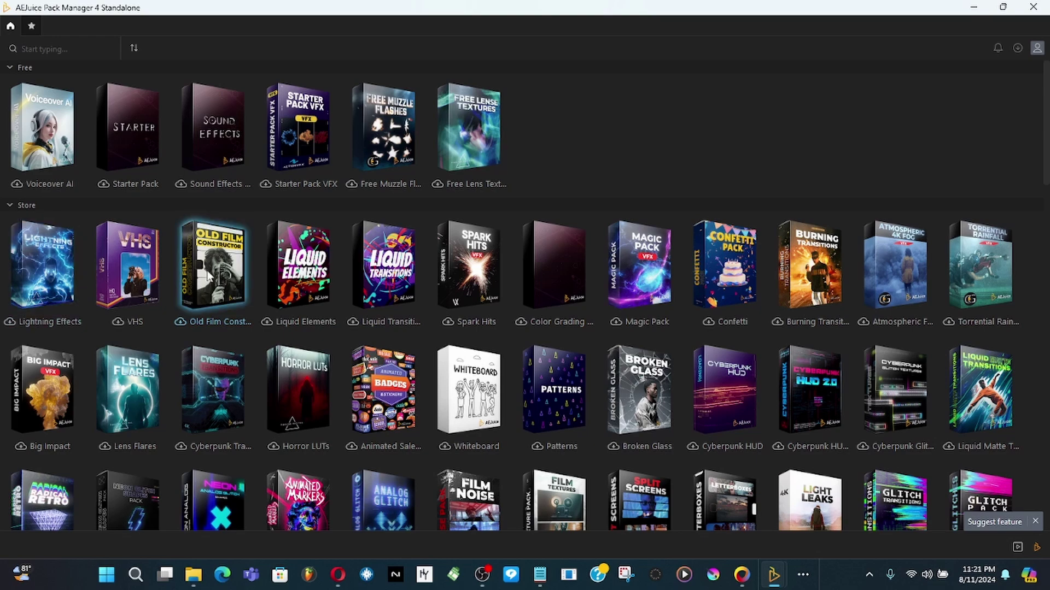
mouse_move(213, 276)
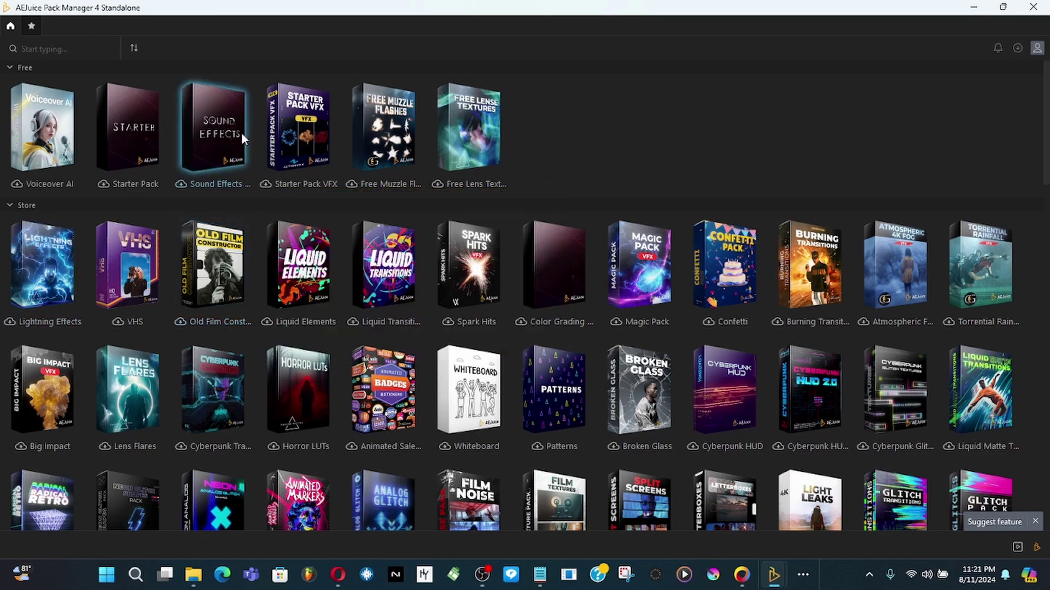
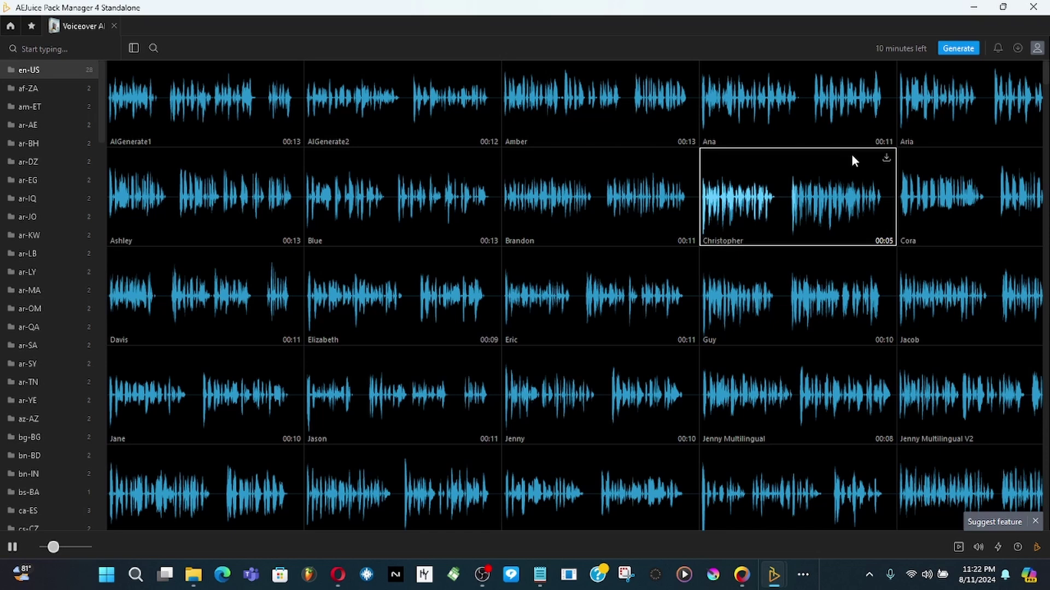
- Preview the en-US voice samples Brandon, Blue and Elizabeth in the Voiceover AI pack
click(603, 211)
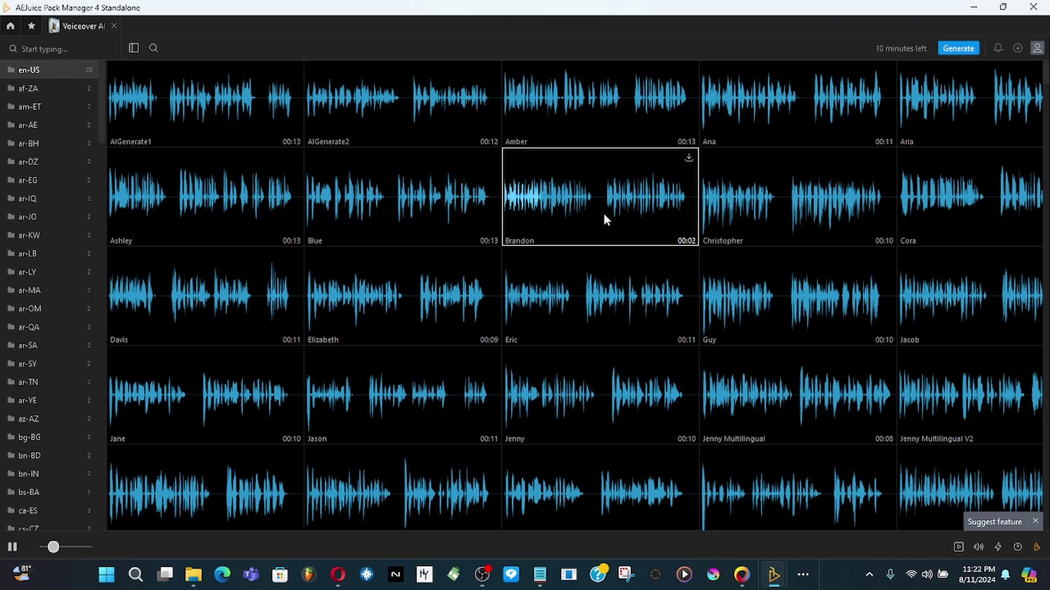
click(410, 222)
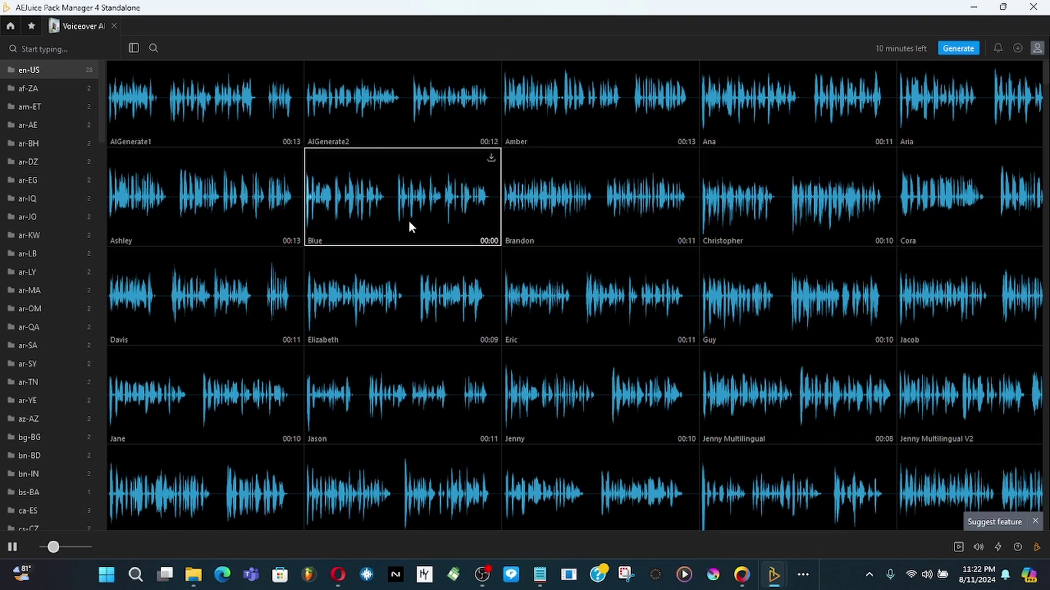
click(408, 286)
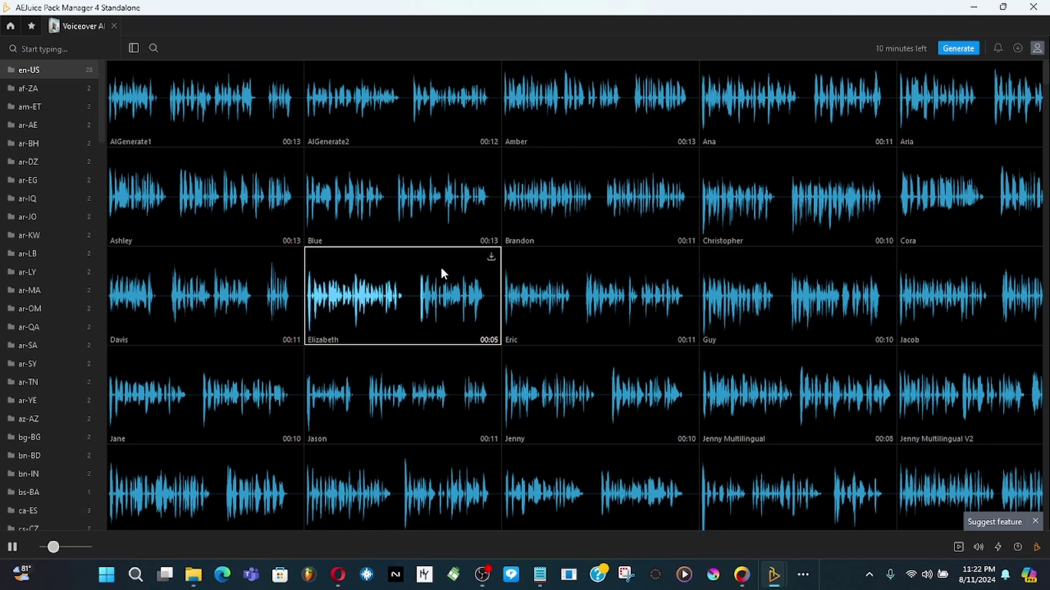
click(238, 131)
click(367, 273)
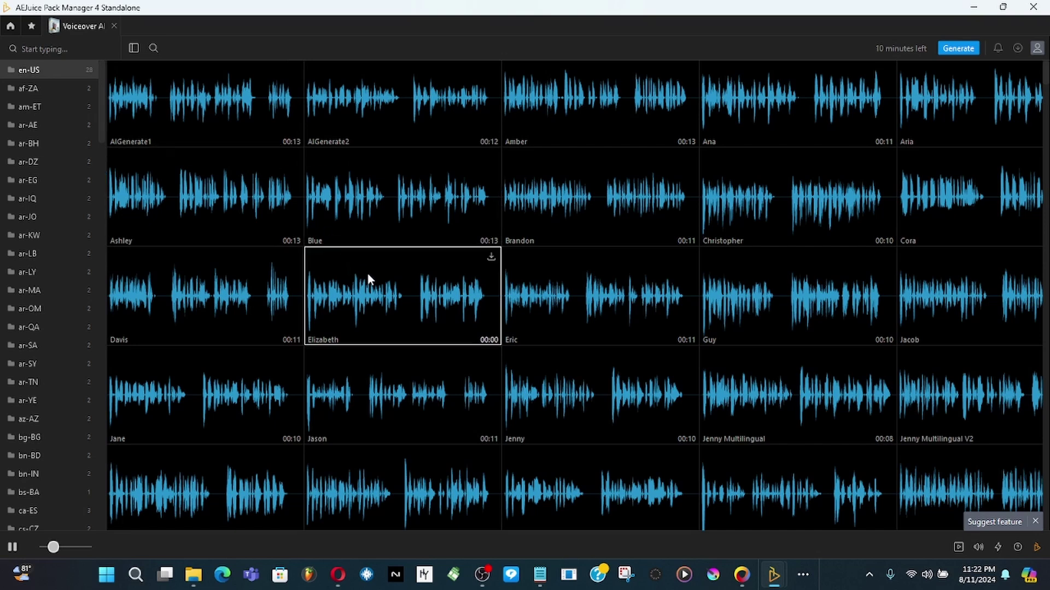
- Download the Elizabeth voice sample from the en-US voices
click(491, 252)
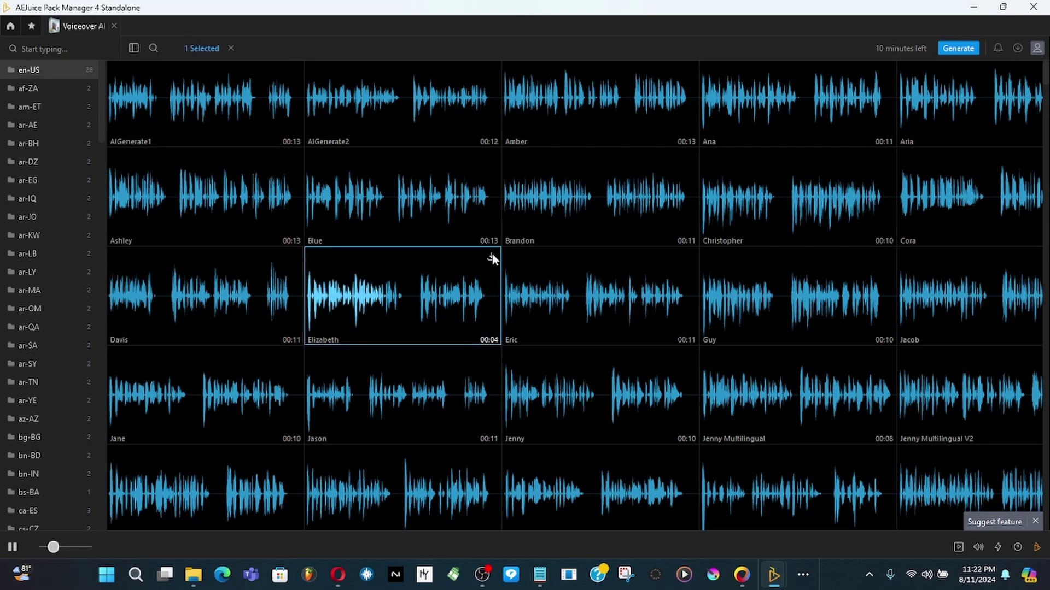
click(455, 433)
click(469, 312)
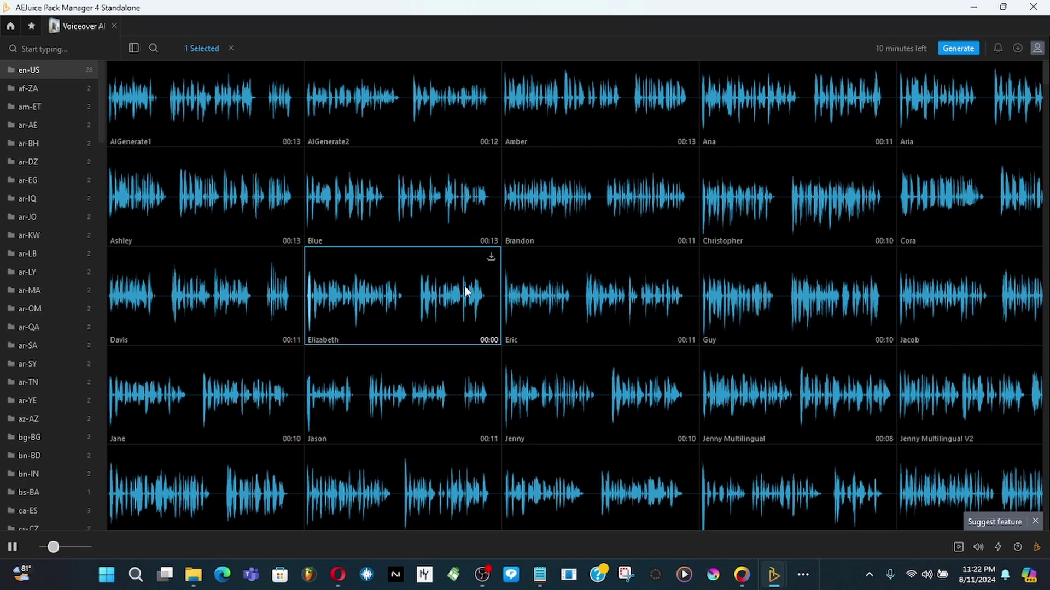
right_click(490, 261)
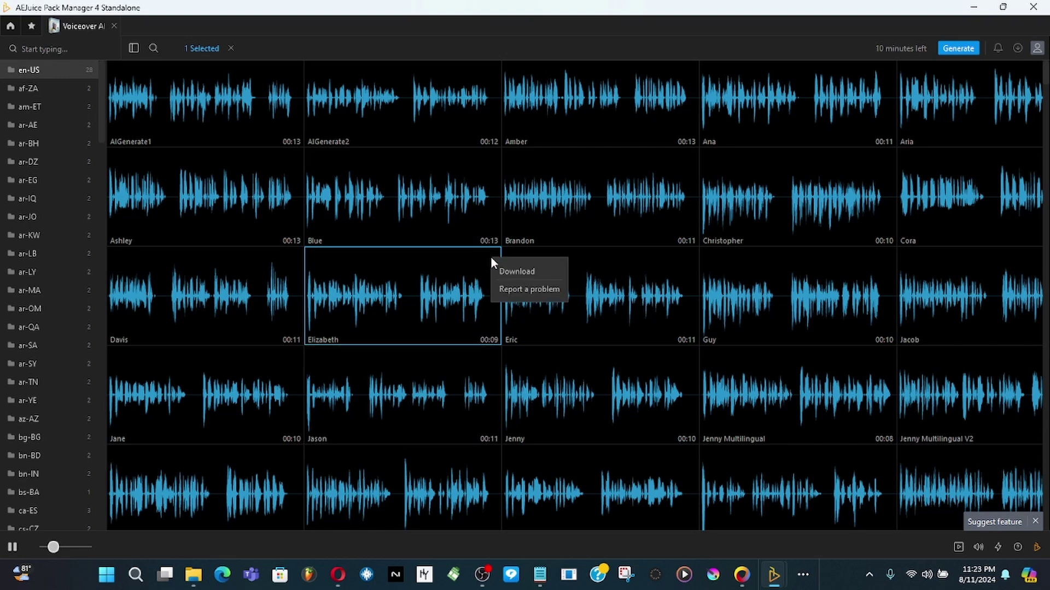
click(490, 259)
click(467, 261)
right_click(491, 262)
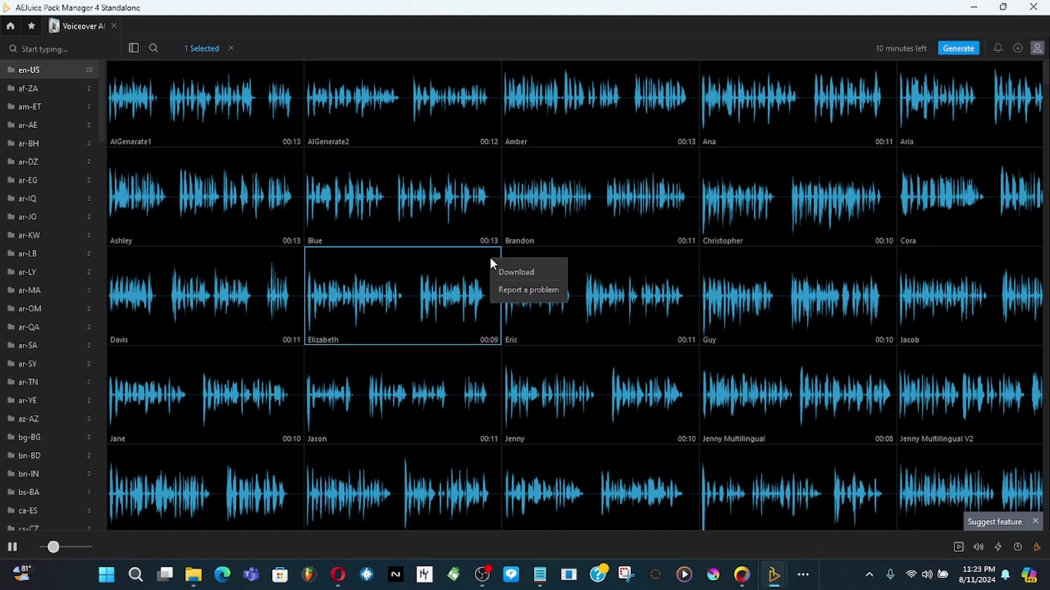
click(524, 272)
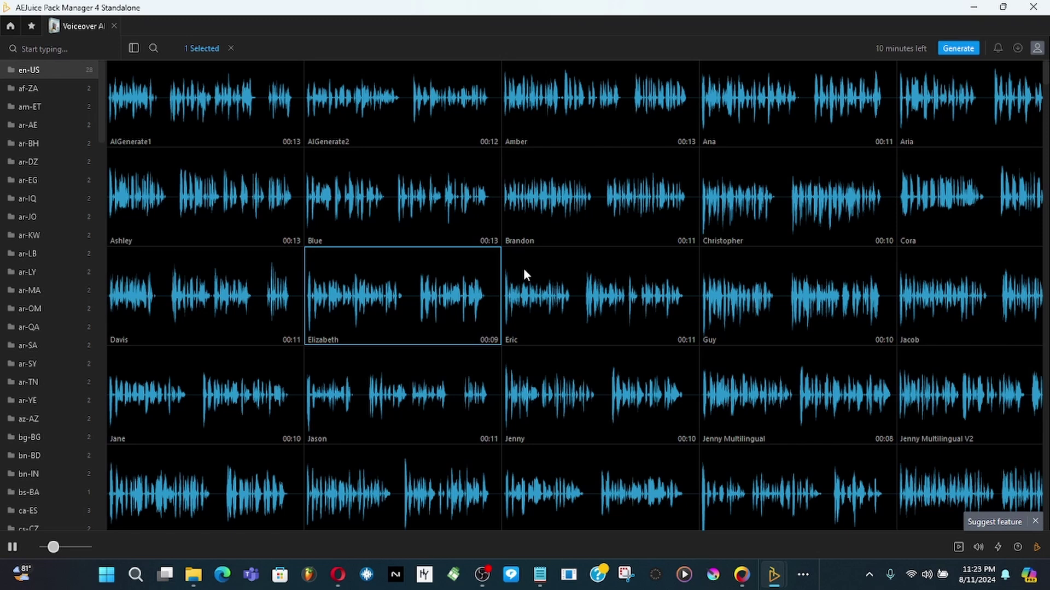
click(524, 269)
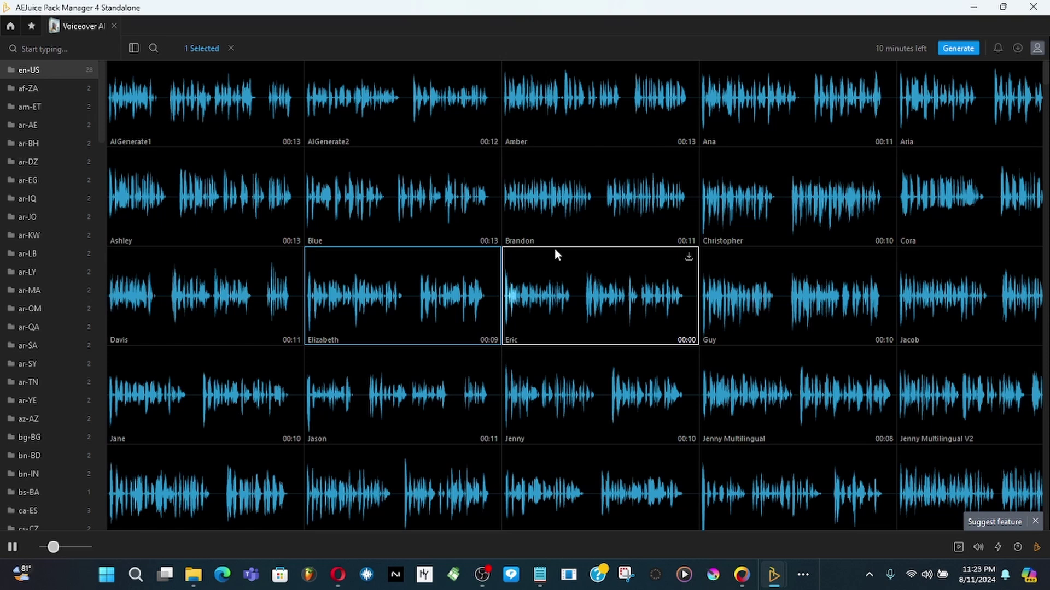
click(375, 339)
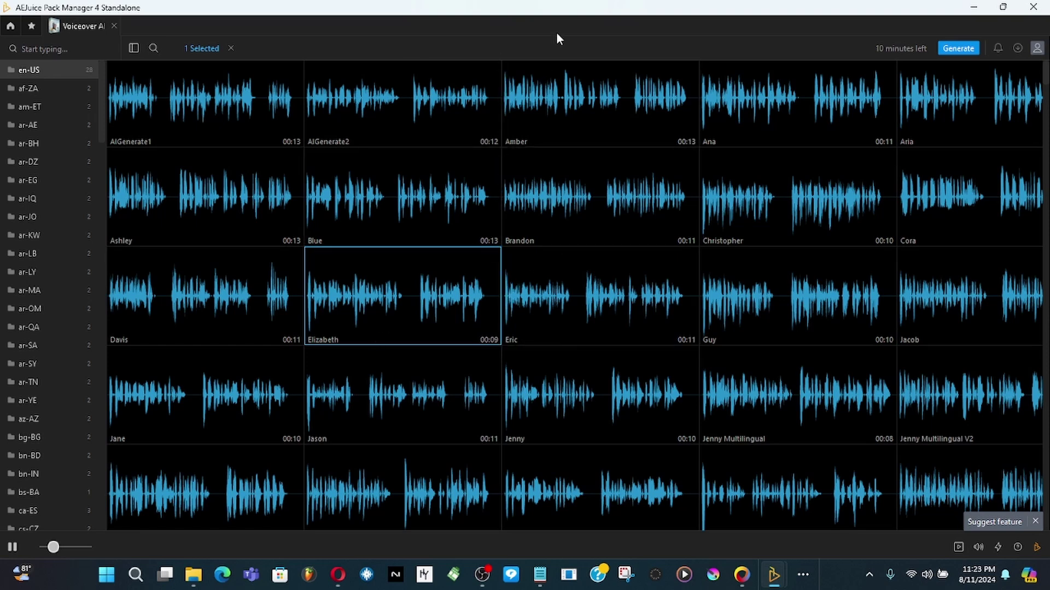
- Show the af-ZA voices, preview the Adri sample and download it
click(22, 89)
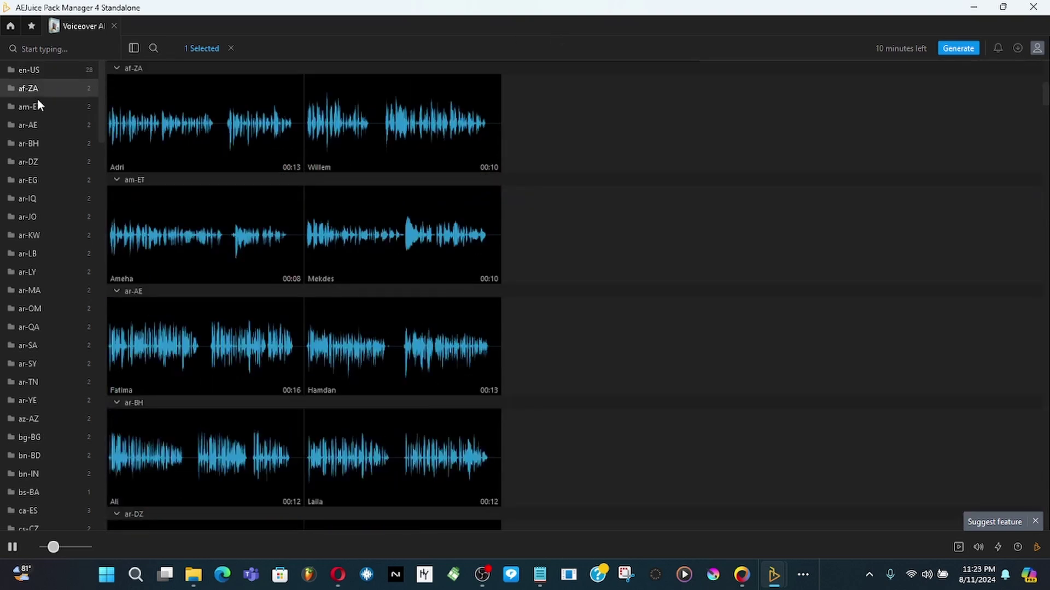
click(183, 130)
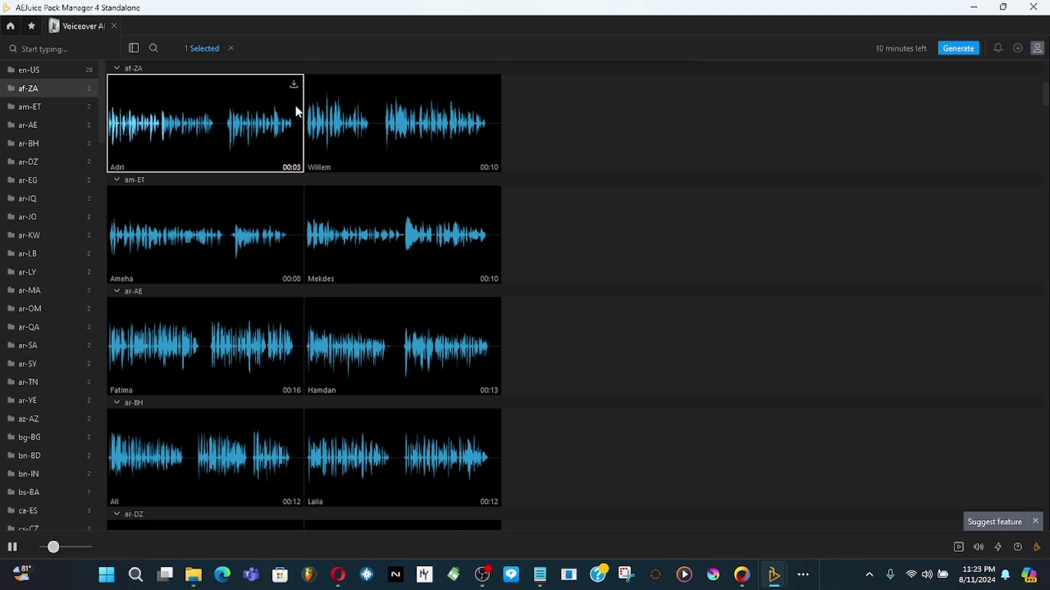
right_click(297, 87)
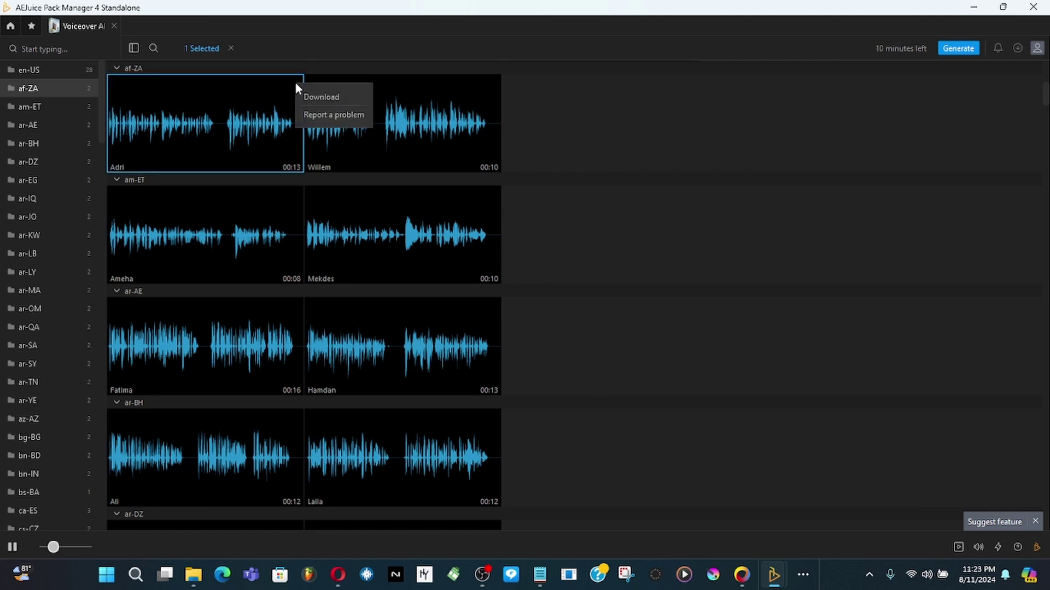
click(314, 98)
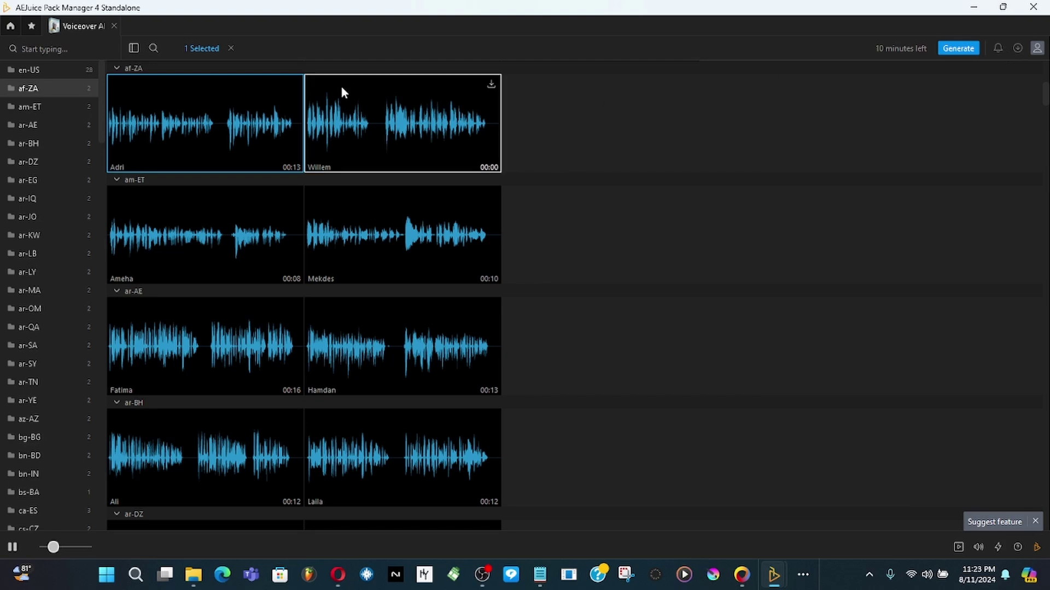
right_click(290, 86)
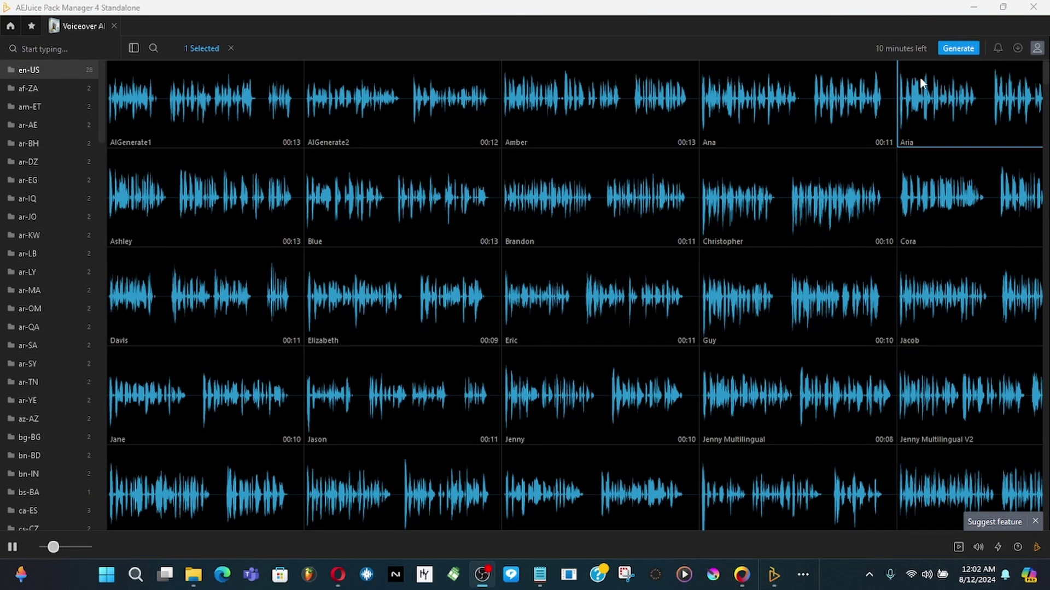
- Open the account options and start logging in to the AEJuice account
click(1038, 49)
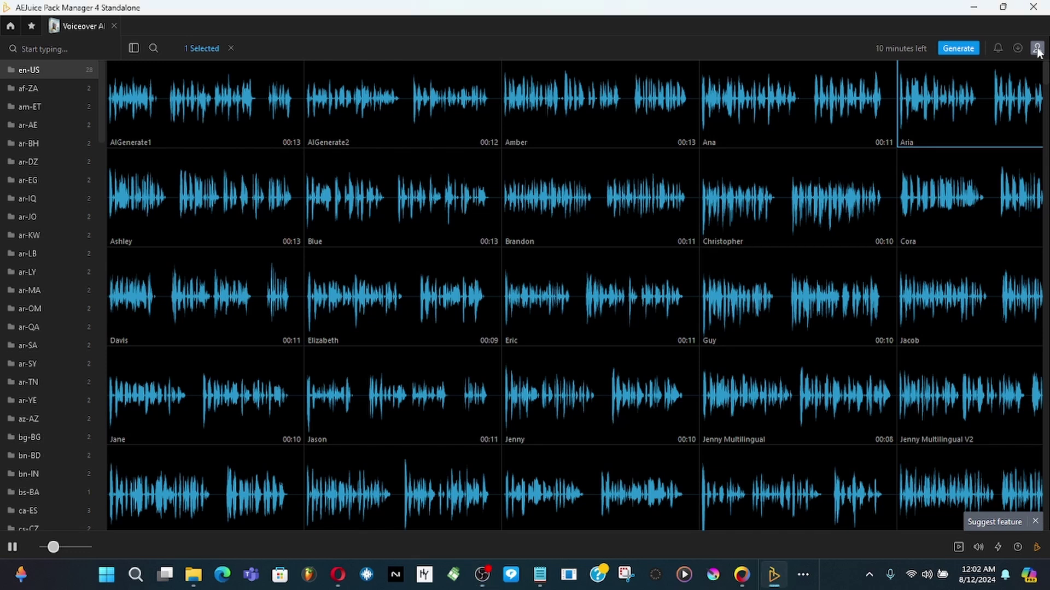
click(1037, 49)
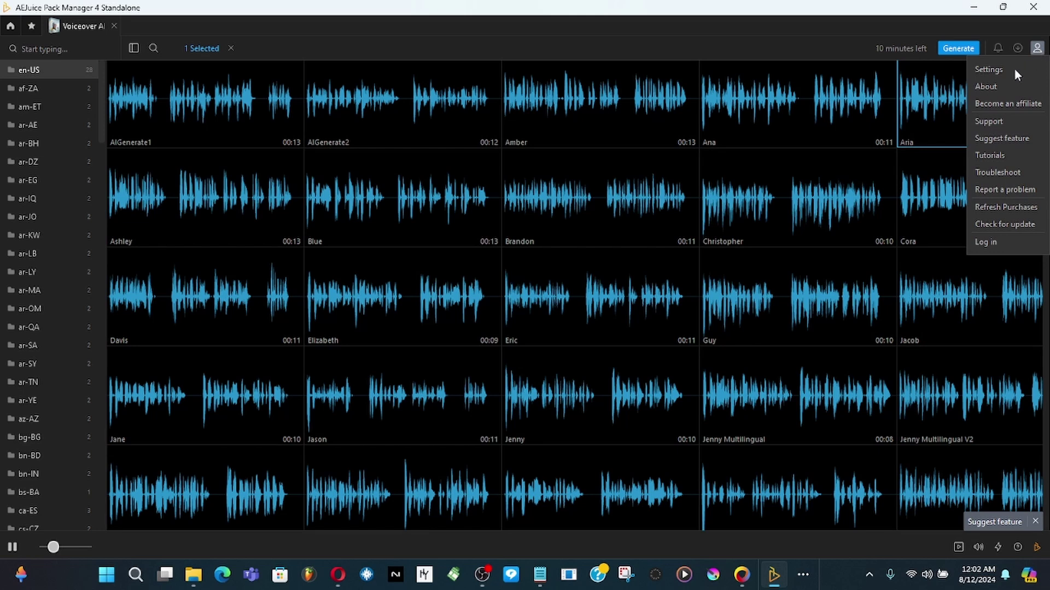
click(1005, 244)
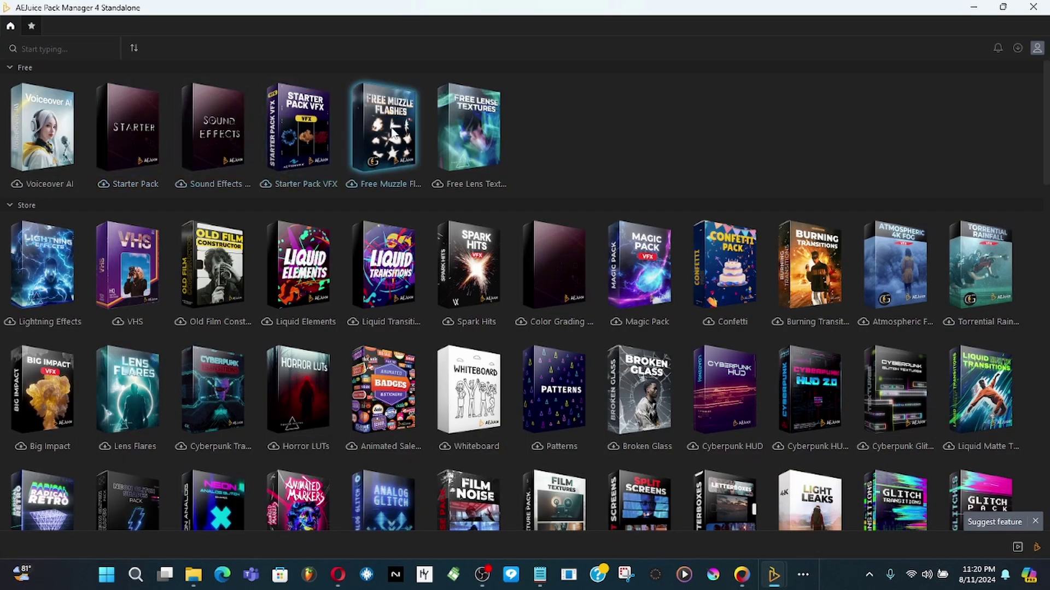
mouse_move(383, 139)
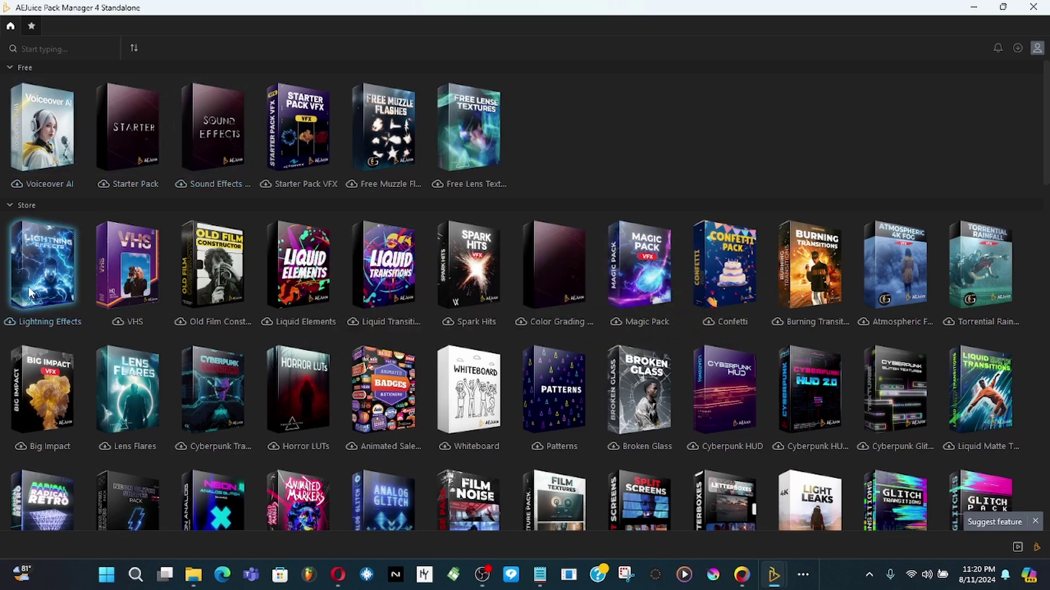
drag(29, 287, 147, 258)
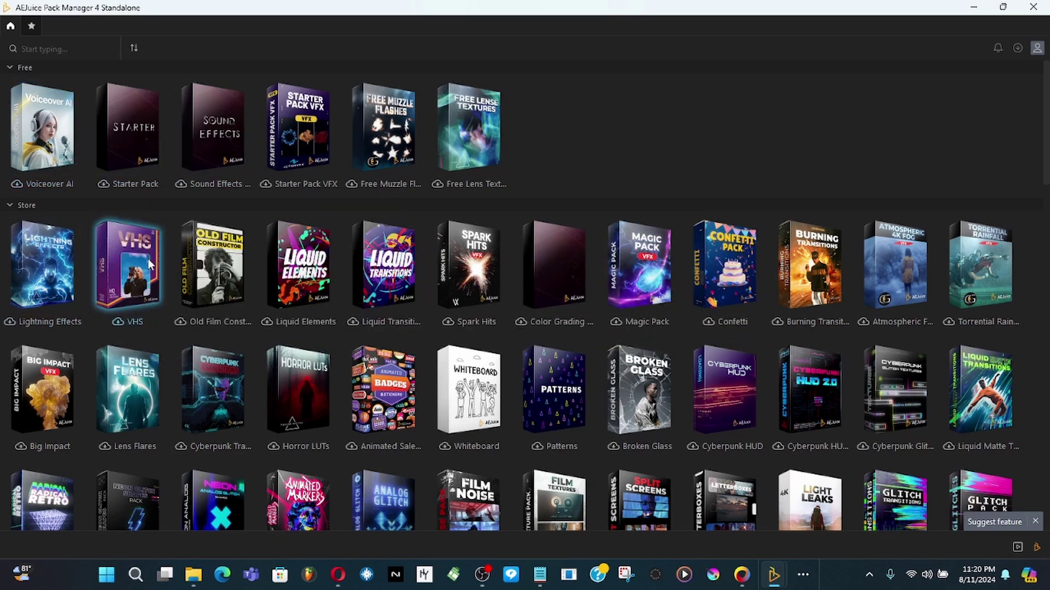